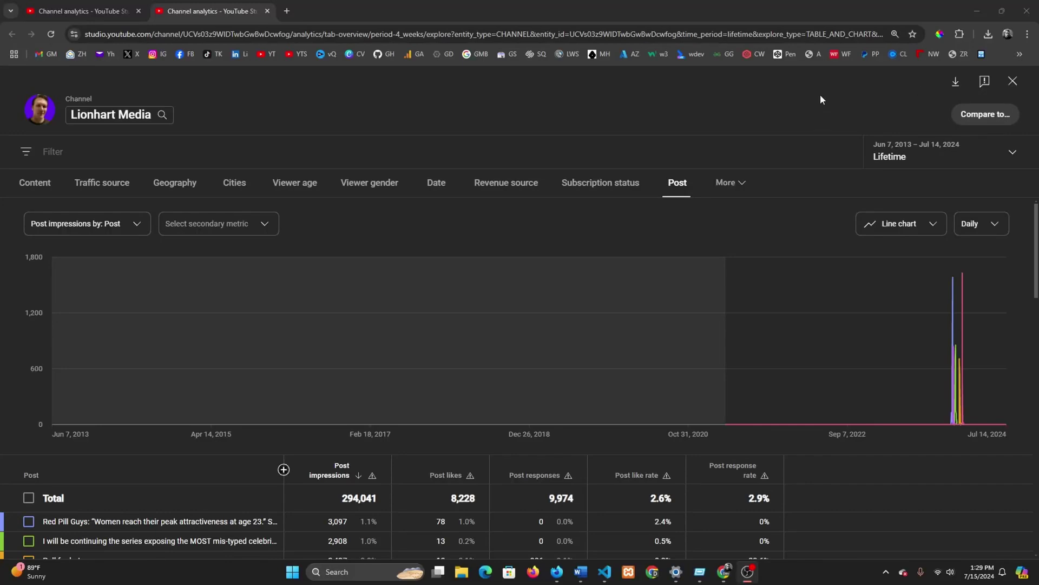
In the YouTube Community Search popup, sort posts by ascending date and open the first post.
{"action": "left_click", "coordinate": [959, 33]}
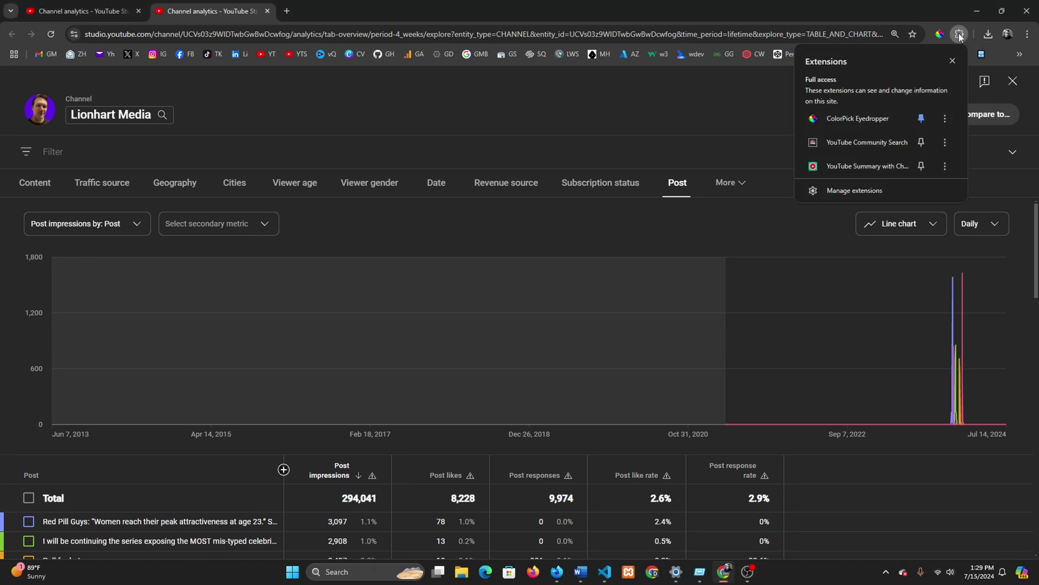
{"action": "left_click", "coordinate": [854, 143]}
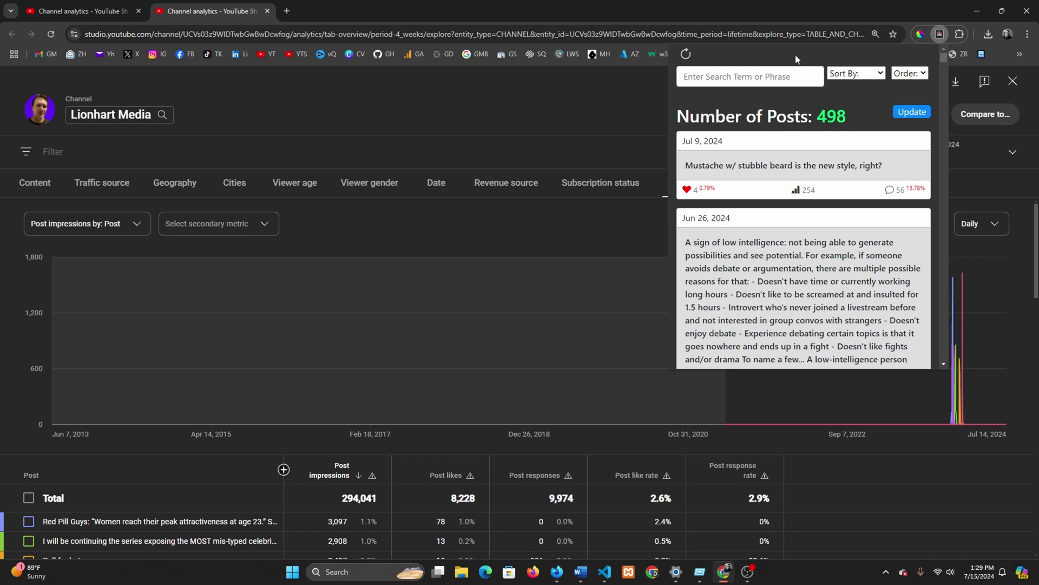
{"action": "left_click", "coordinate": [915, 74]}
{"action": "left_click", "coordinate": [904, 99]}
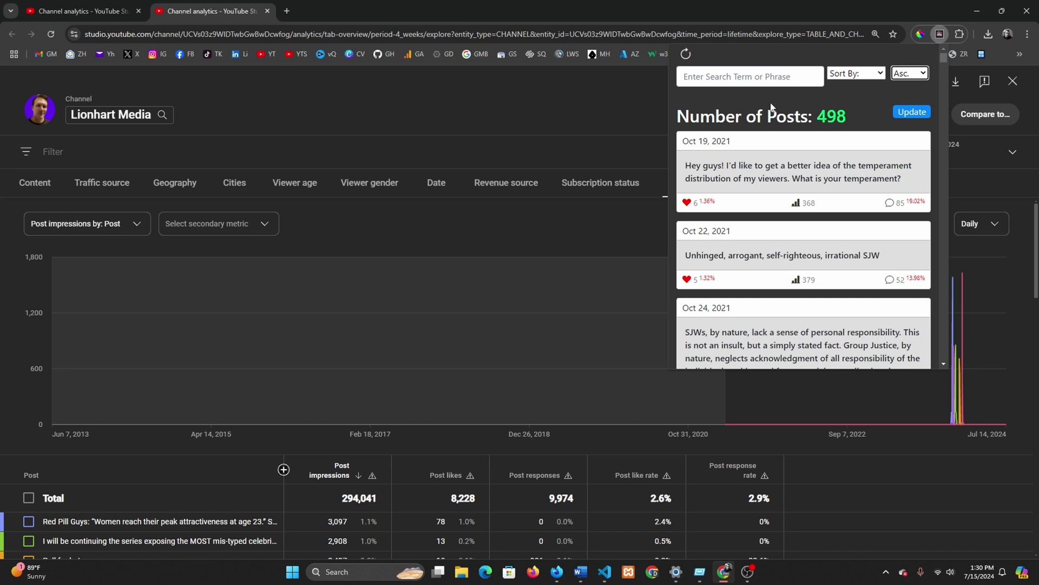
{"action": "left_click", "coordinate": [764, 178]}
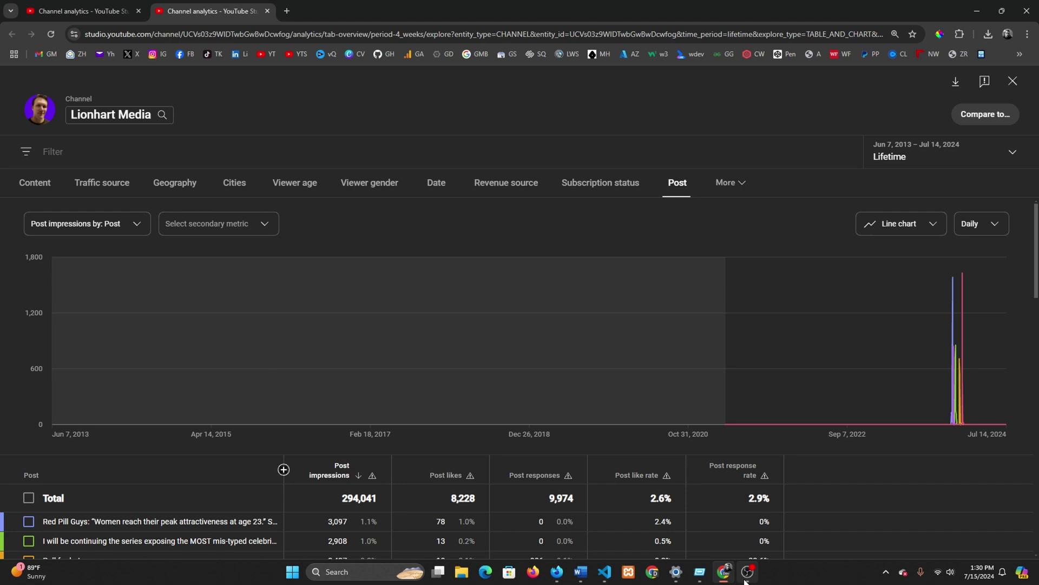
Reload the post data from the zip file in Downloads via Update > Upload Zip File.
{"action": "mouse_move", "coordinate": [727, 578]}
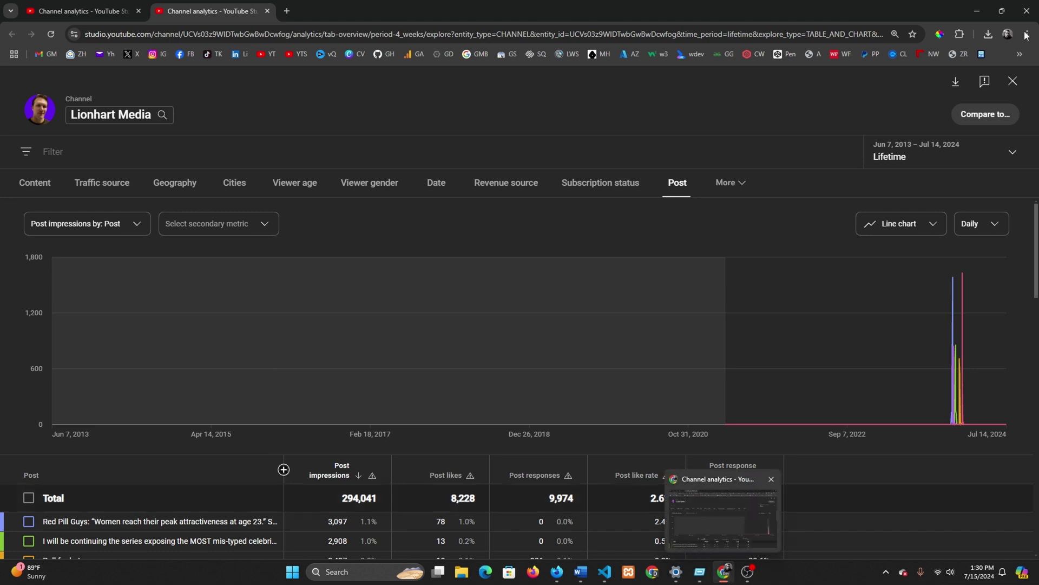
{"action": "left_click", "coordinate": [960, 34]}
{"action": "left_click", "coordinate": [916, 116]}
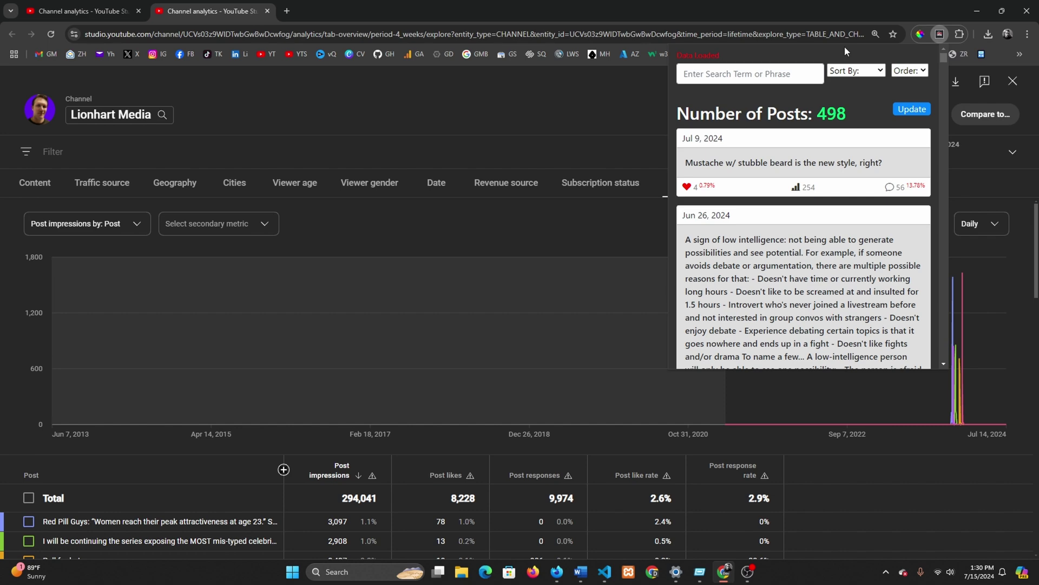
{"action": "left_click", "coordinate": [912, 112]}
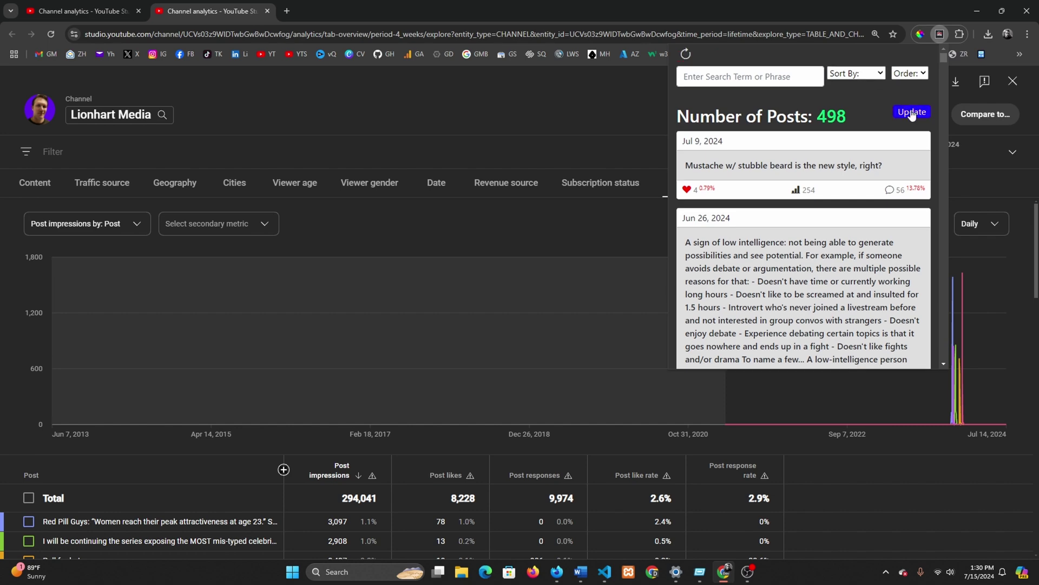
{"action": "left_click", "coordinate": [912, 112]}
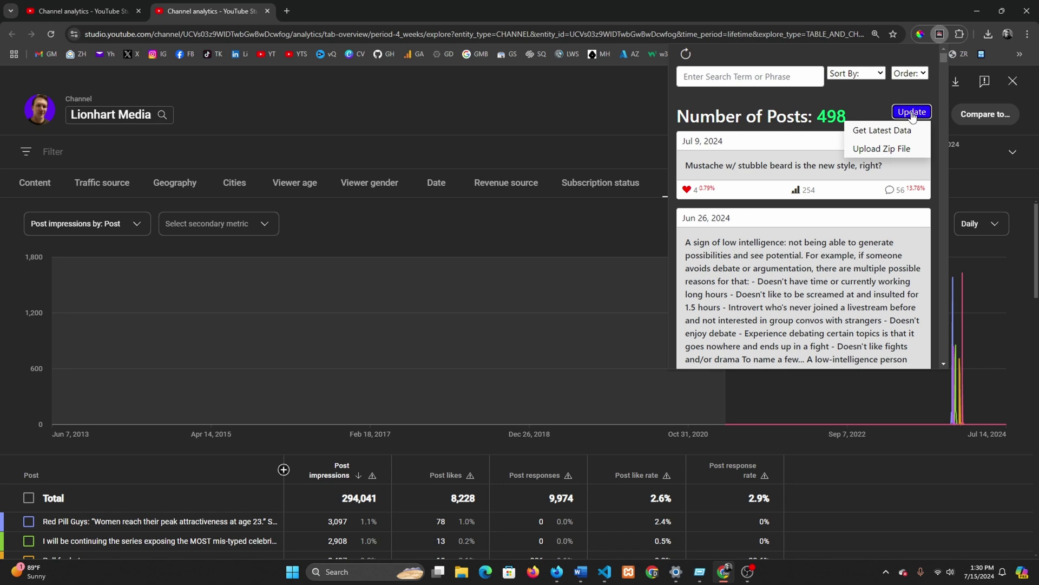
{"action": "left_click", "coordinate": [881, 153]}
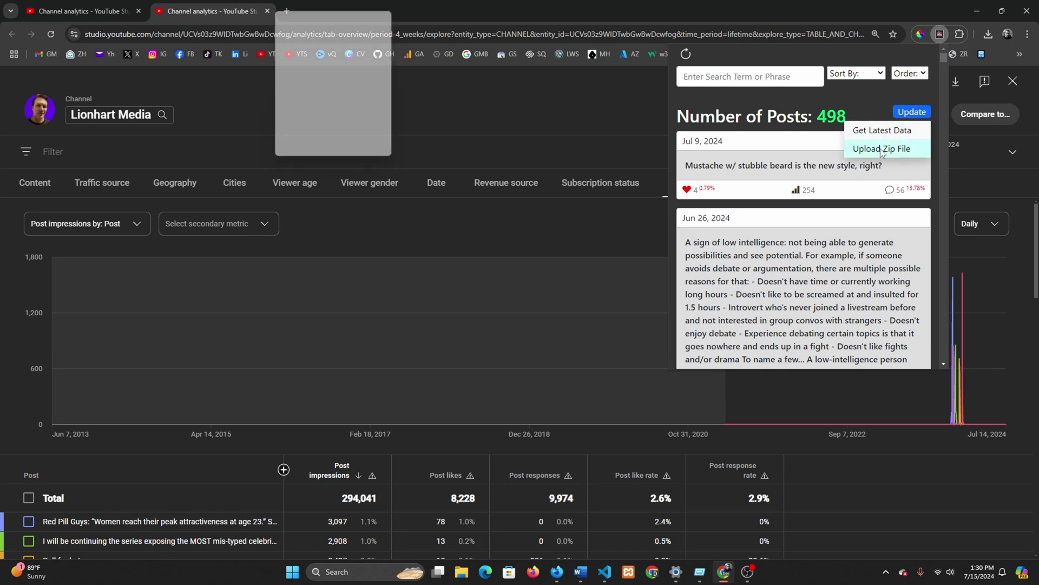
{"action": "left_click", "coordinate": [358, 78]}
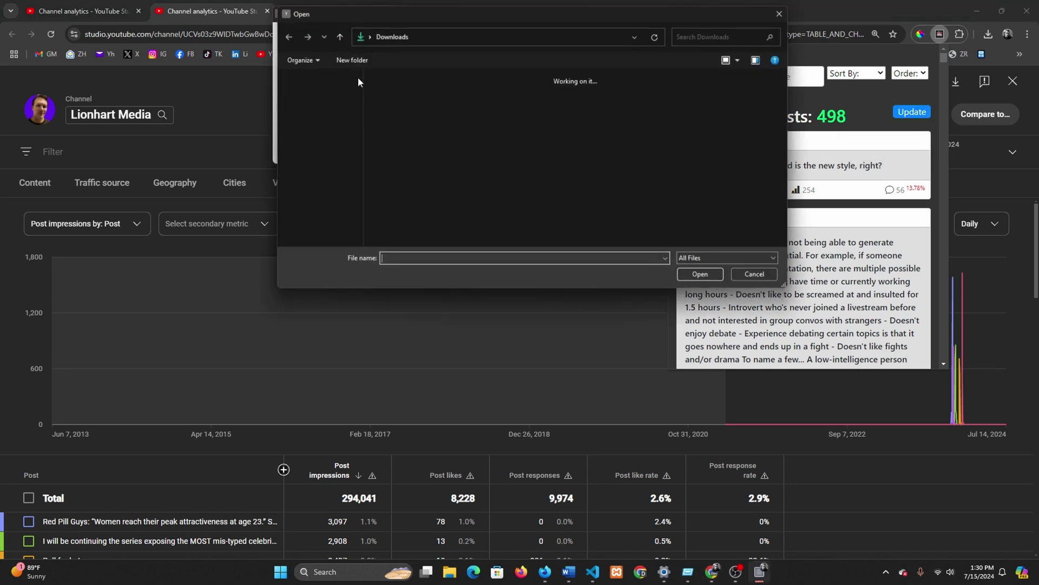
{"action": "double_click", "coordinate": [404, 123]}
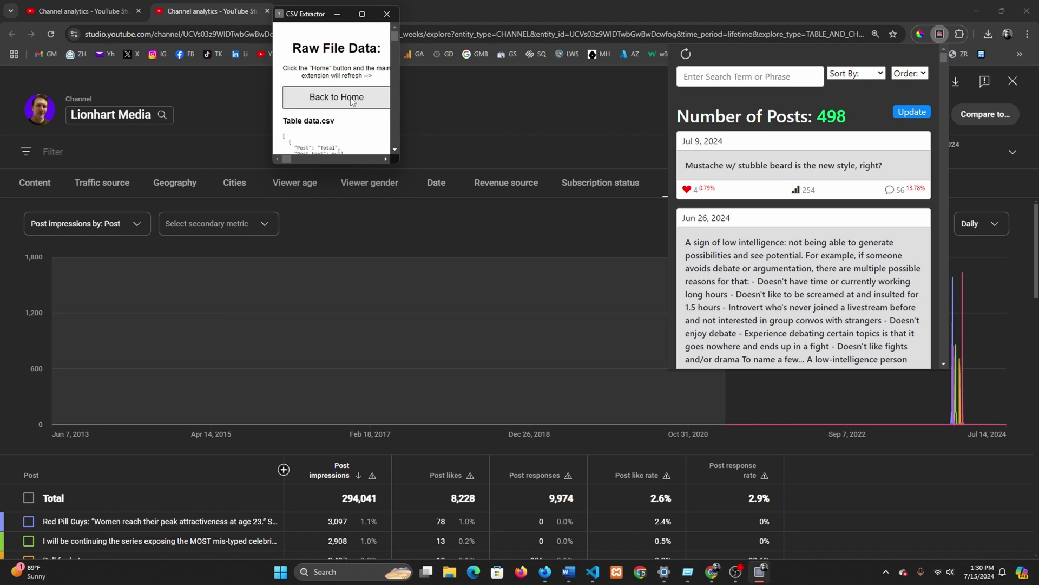
{"action": "left_click", "coordinate": [351, 98]}
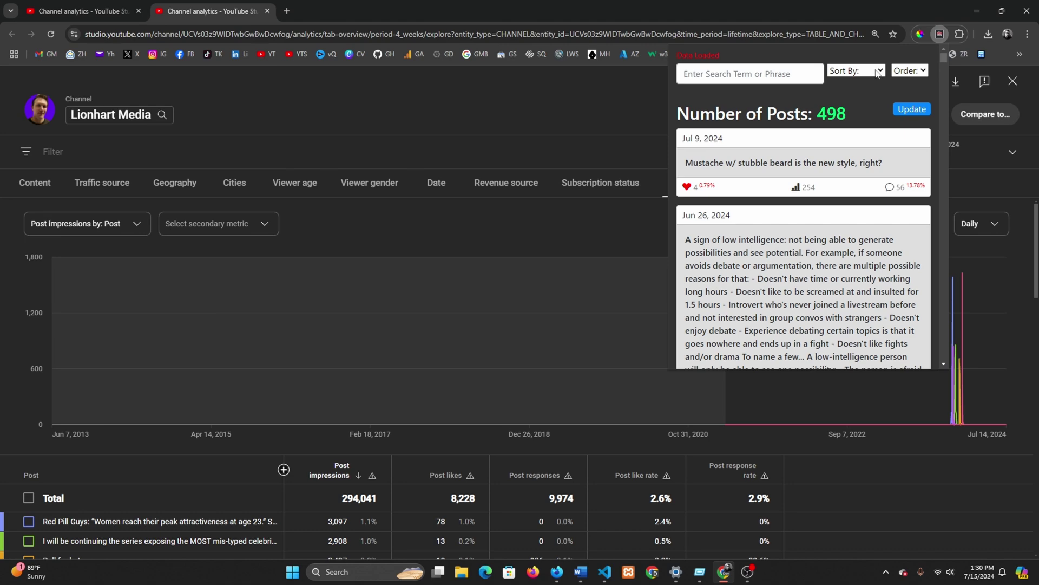
Sort the posts by Impressions and reload the extension panel.
{"action": "left_click", "coordinate": [855, 70]}
{"action": "left_click", "coordinate": [853, 120]}
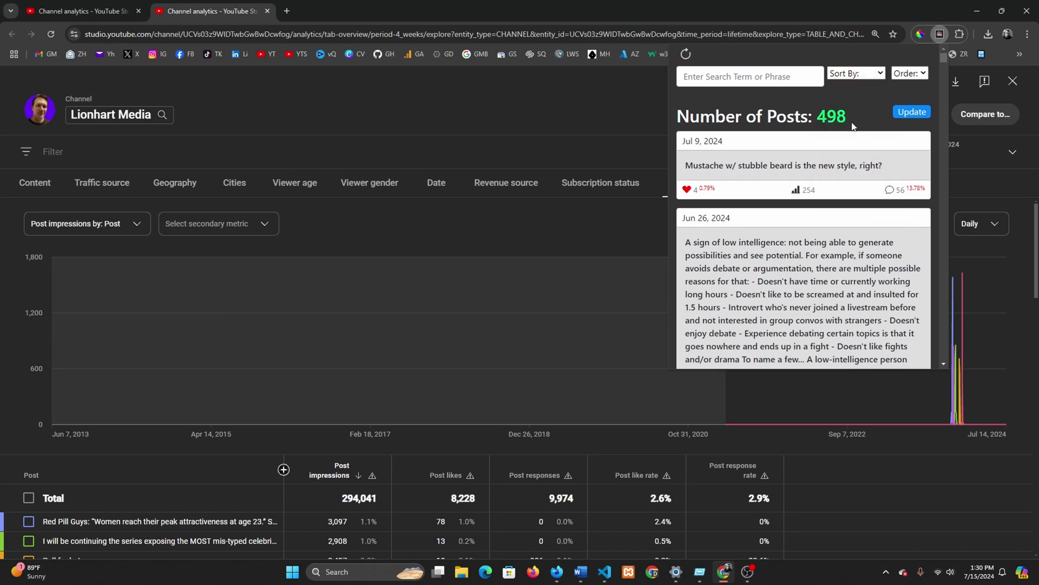
{"action": "left_click", "coordinate": [687, 55]}
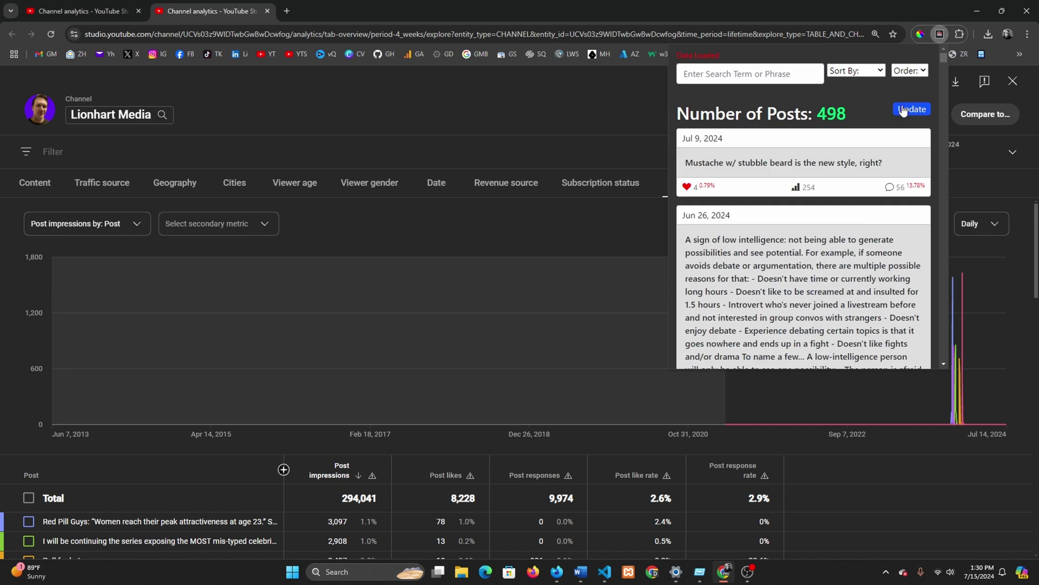
Close the popup and duplicate analytics tab, then open YouTube Community Search's management page.
{"action": "left_click", "coordinate": [950, 40]}
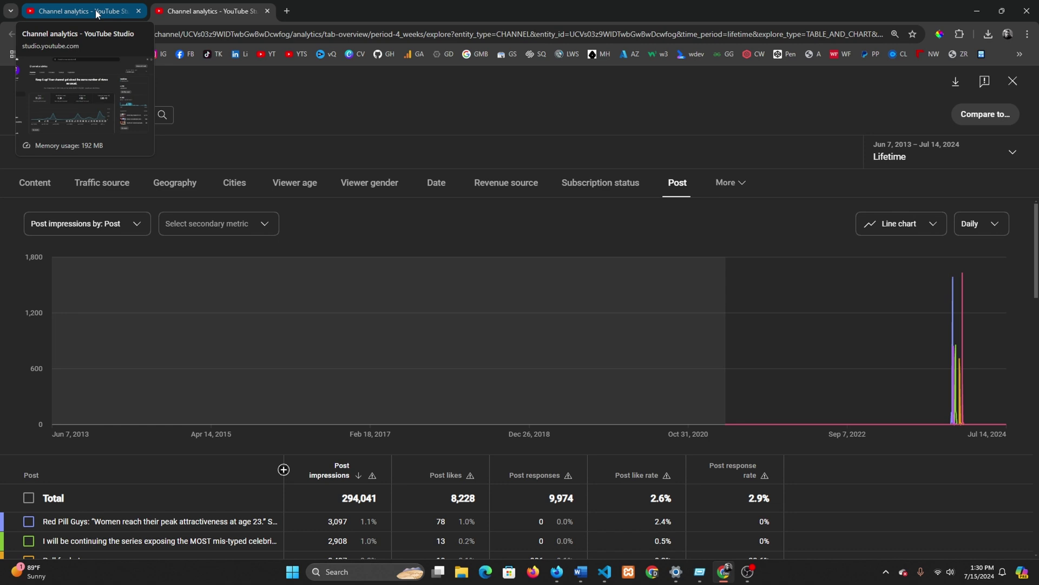
{"action": "left_click", "coordinate": [267, 10]}
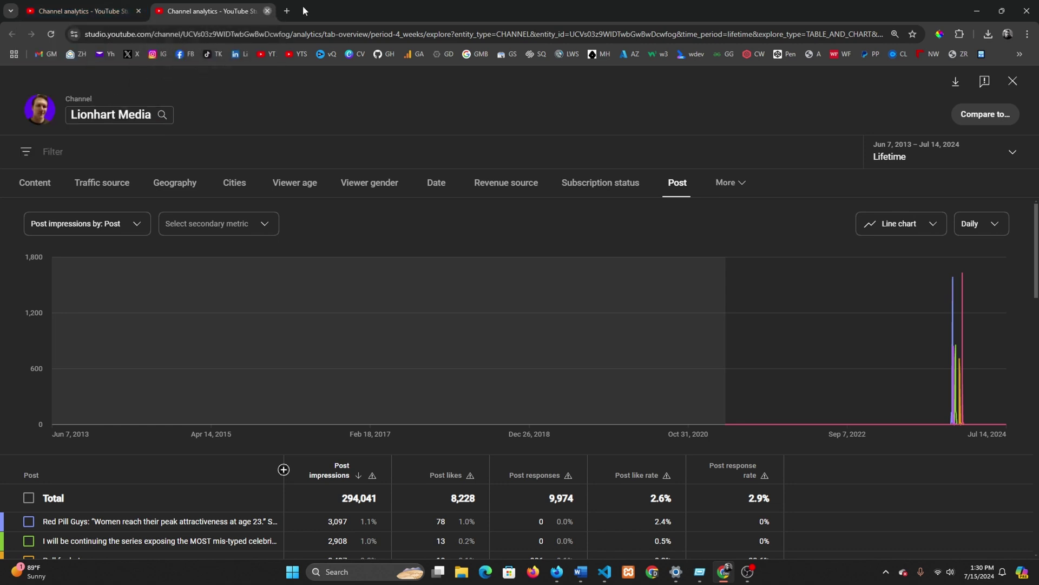
{"action": "left_click", "coordinate": [959, 34]}
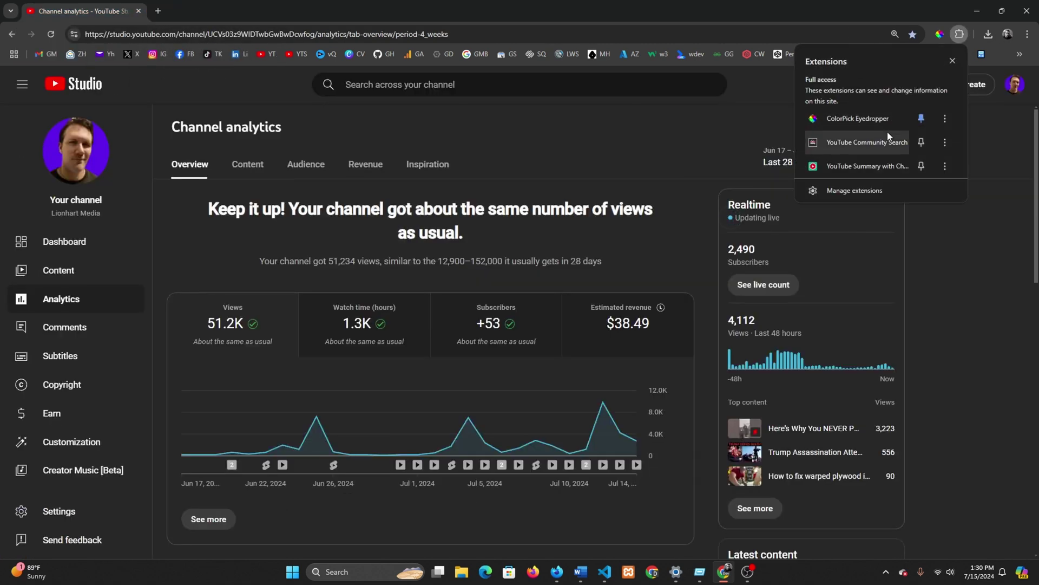
{"action": "left_click", "coordinate": [938, 140]}
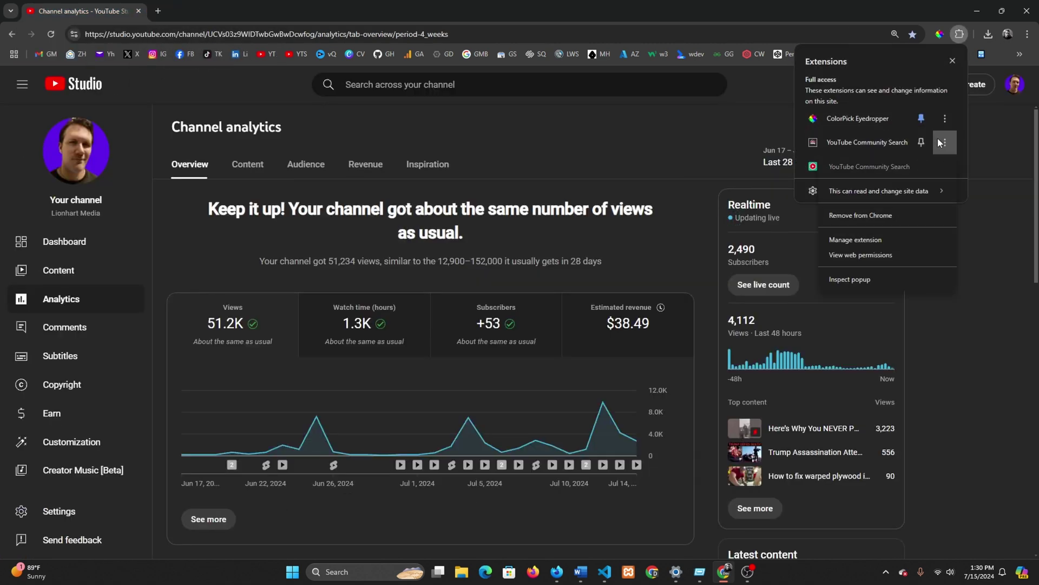
{"action": "left_click", "coordinate": [856, 239]}
Try Update > Get Latest Data, cancel the channel ID prompt, and return to the Studio tab.
{"action": "left_click", "coordinate": [853, 140]}
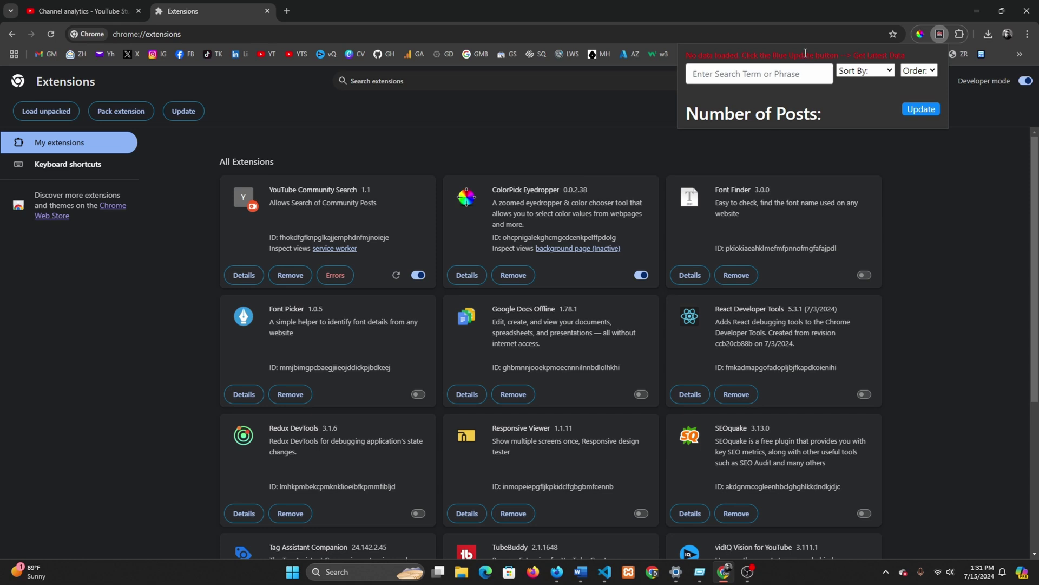
{"action": "left_click", "coordinate": [920, 109]}
{"action": "left_click", "coordinate": [900, 130]}
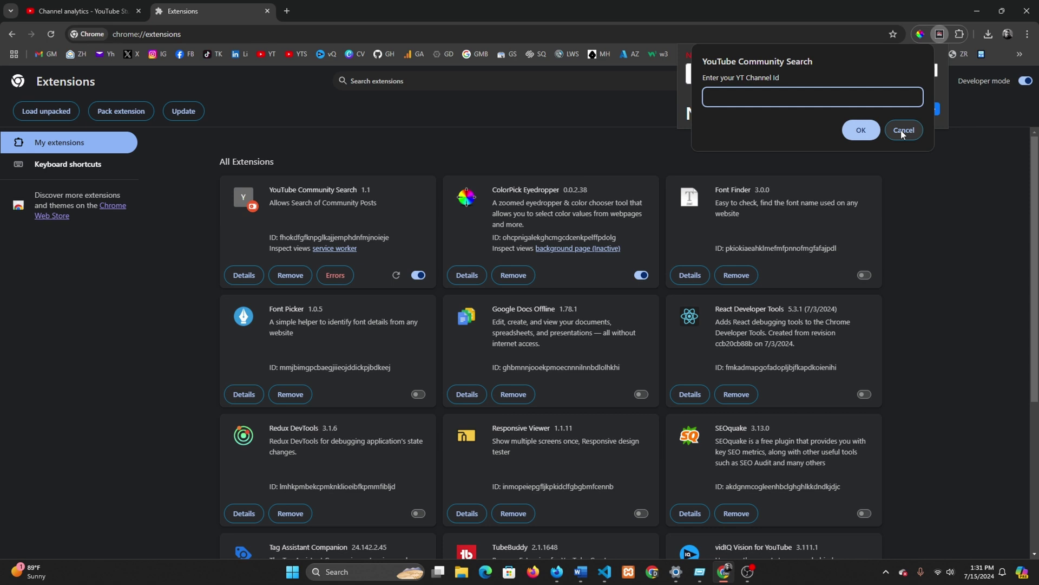
{"action": "left_click", "coordinate": [903, 130]}
{"action": "left_click", "coordinate": [81, 11]}
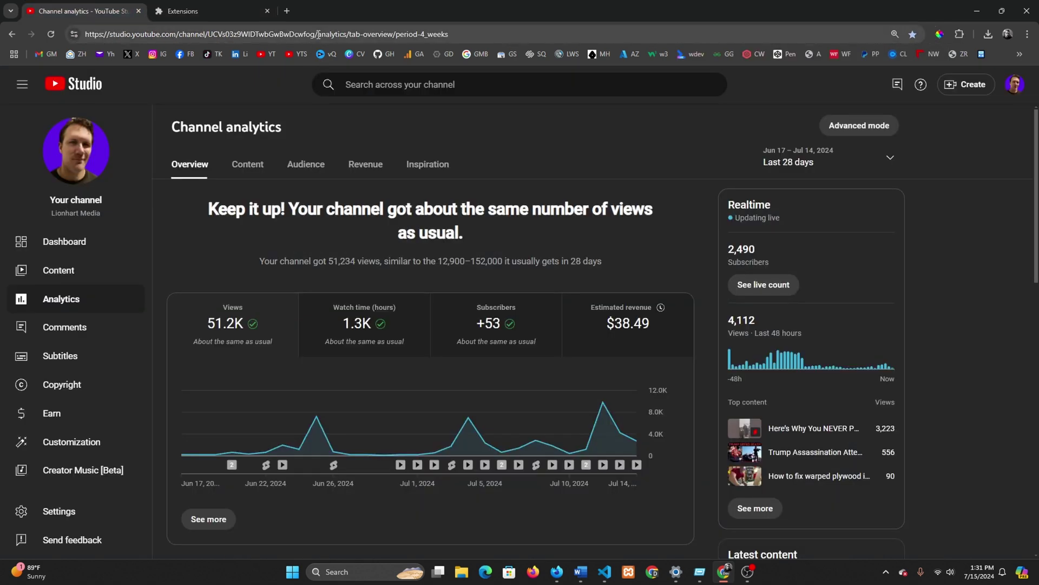
Take the channel ID from the page address and submit it in the extension's prompt.
{"action": "left_click_drag", "start_coordinate": [315, 34], "coordinate": [209, 36]}
{"action": "key", "text": "ctrl+c"}
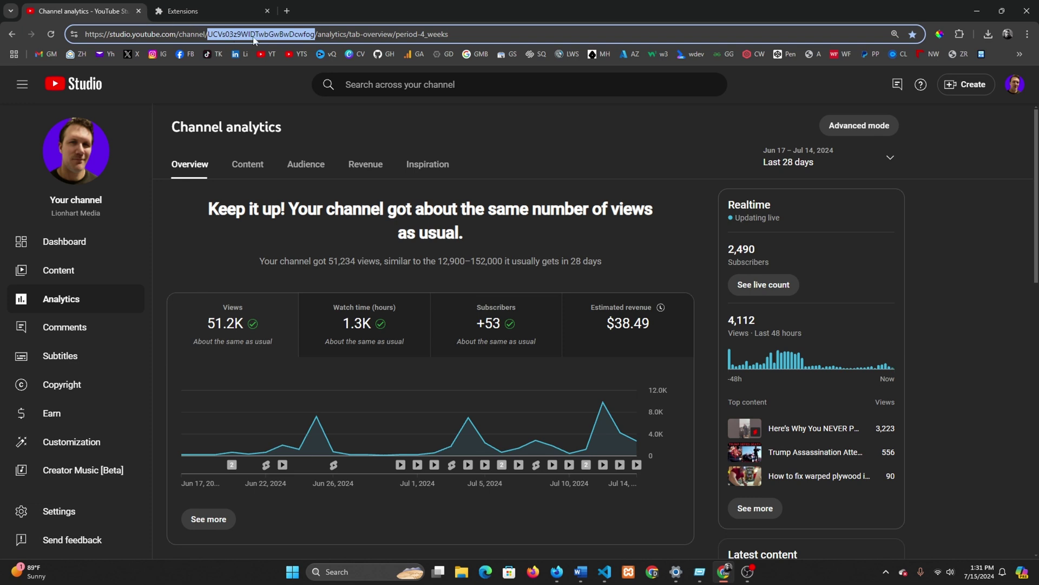
{"action": "left_click", "coordinate": [226, 16]}
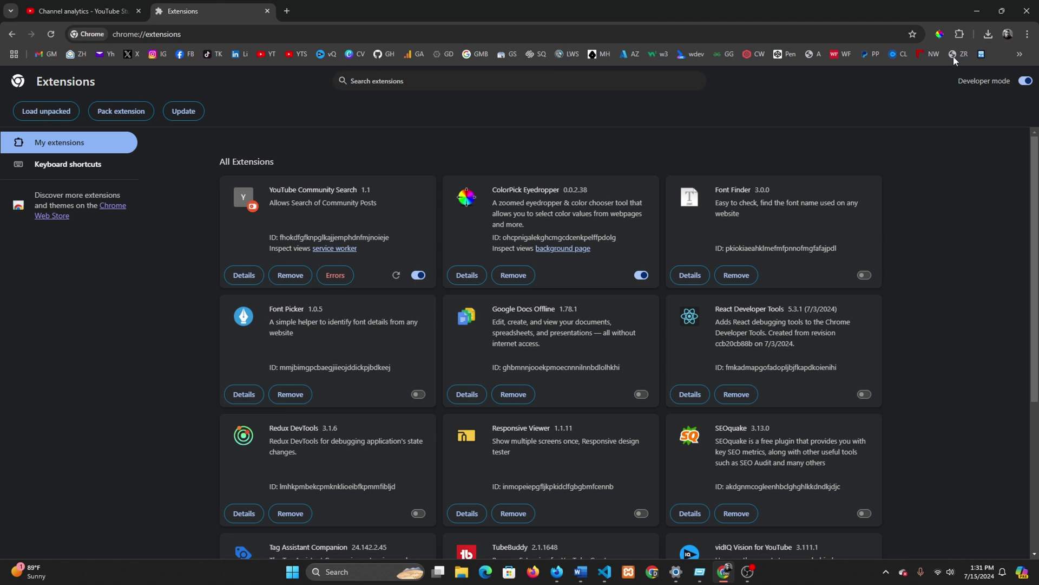
{"action": "left_click", "coordinate": [960, 35]}
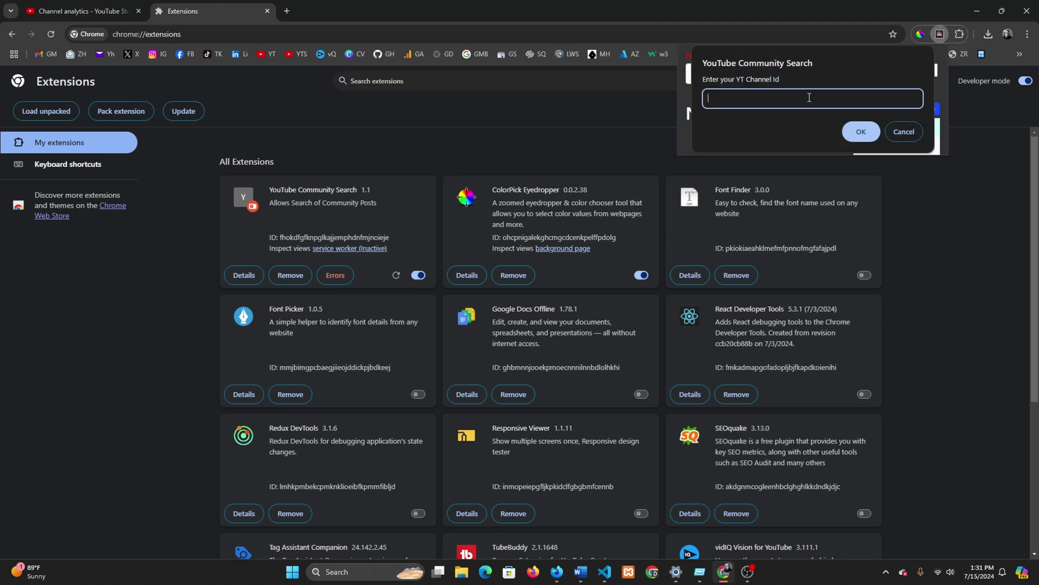
{"action": "key", "text": "ctrl+v"}
{"action": "key", "text": "Return"}
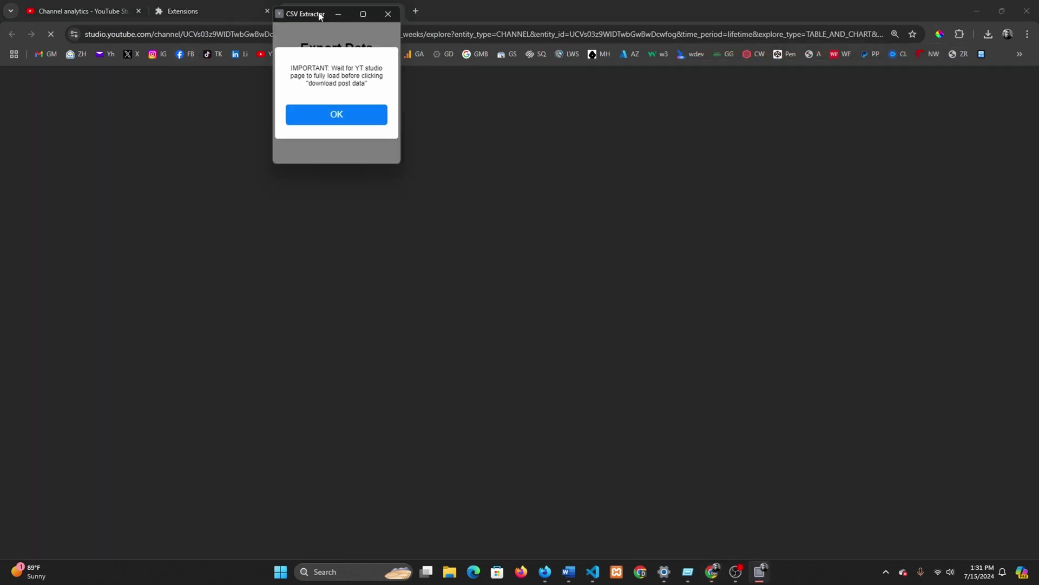
Move the CSV Extractor window toward the centre-right of the screen.
{"action": "left_click_drag", "start_coordinate": [320, 17], "coordinate": [420, 92]}
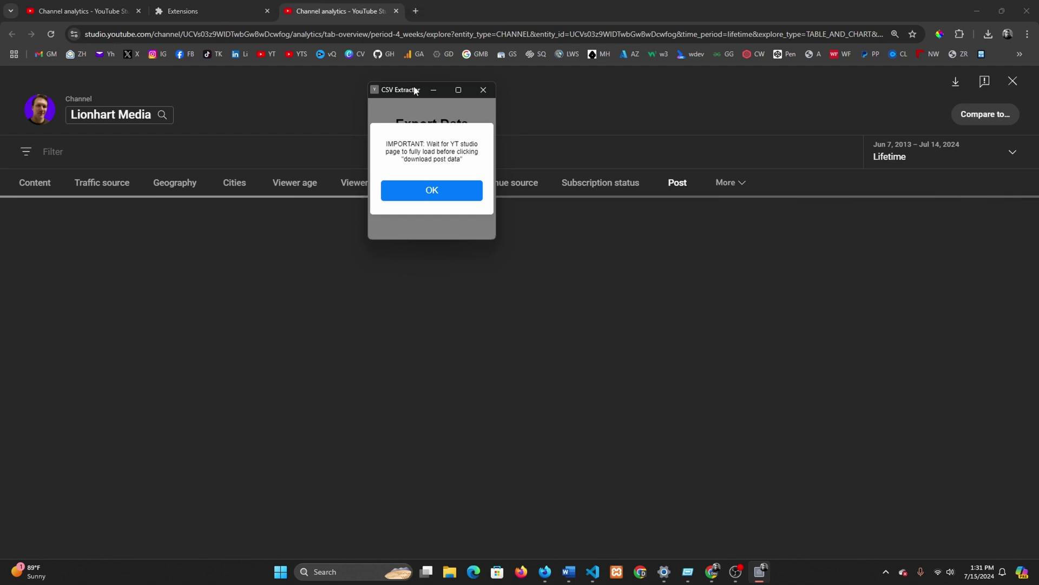
{"action": "left_click_drag", "start_coordinate": [420, 92], "coordinate": [550, 102]}
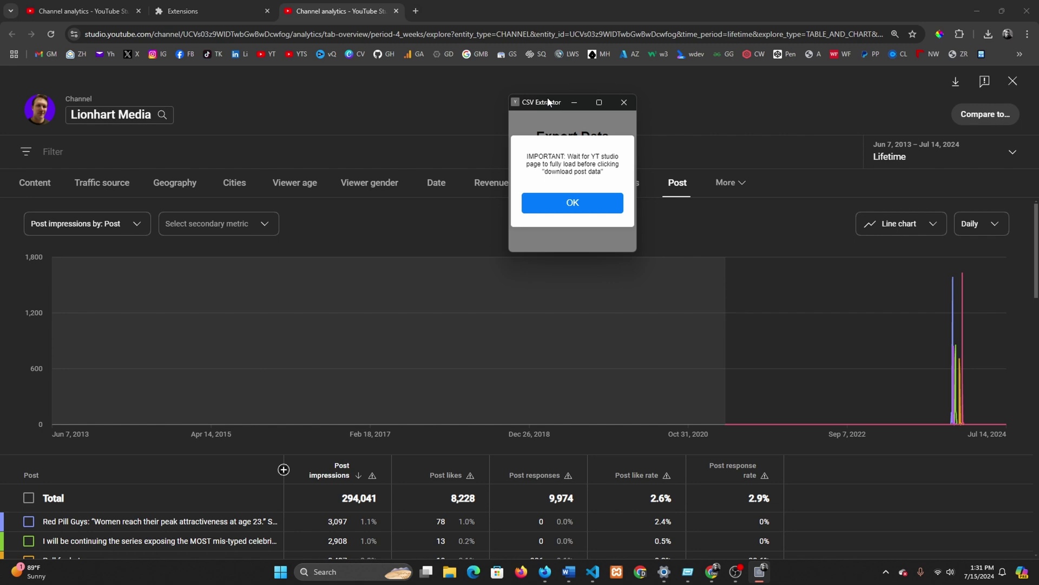
{"action": "left_click_drag", "start_coordinate": [548, 102], "coordinate": [592, 90]}
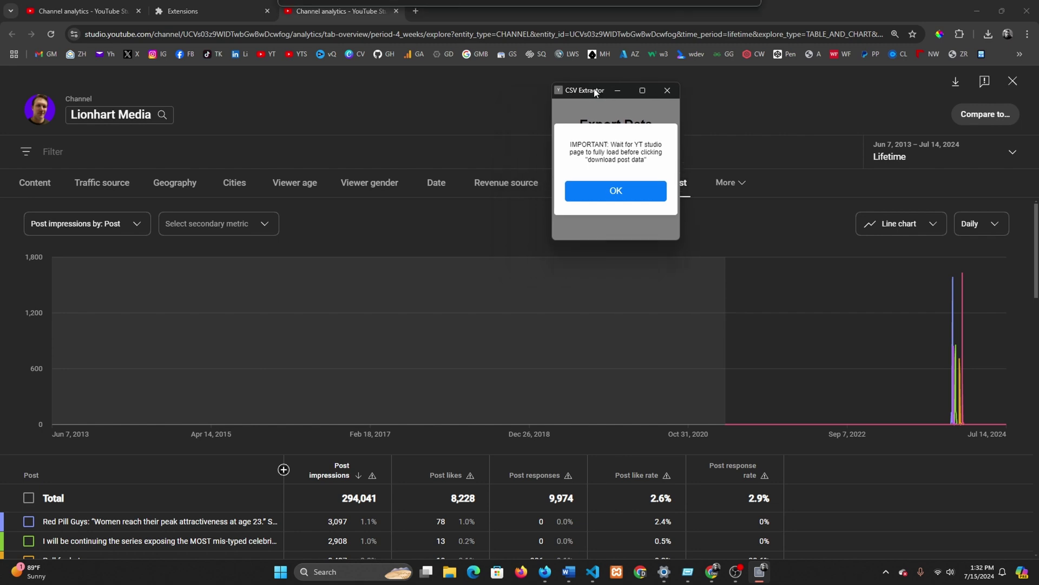
Dismiss the wait-for-page-load notice and download the channel's post data.
{"action": "left_click", "coordinate": [621, 196]}
{"action": "left_click", "coordinate": [622, 157]}
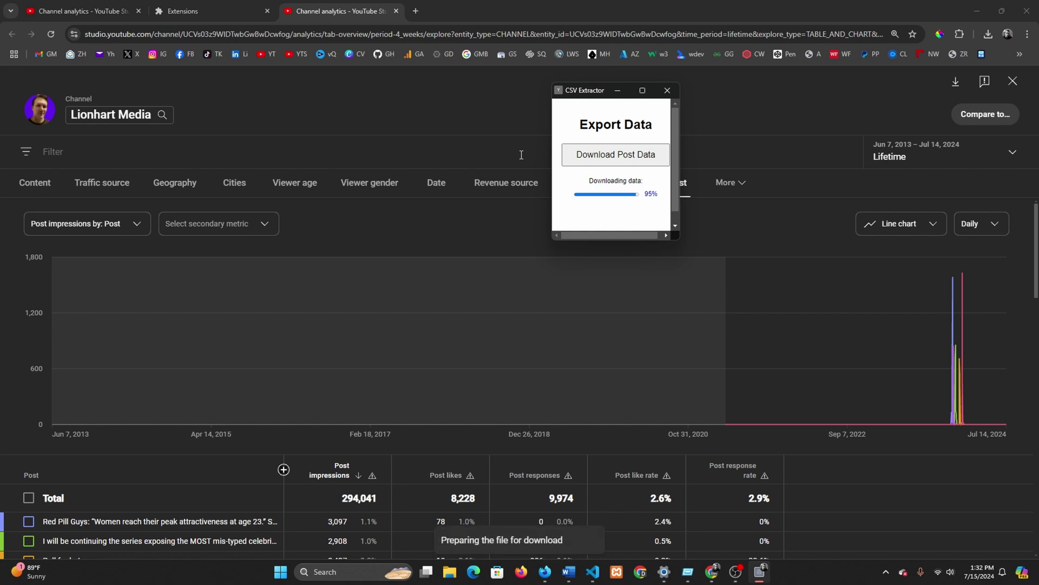
{"action": "left_click", "coordinate": [587, 91]}
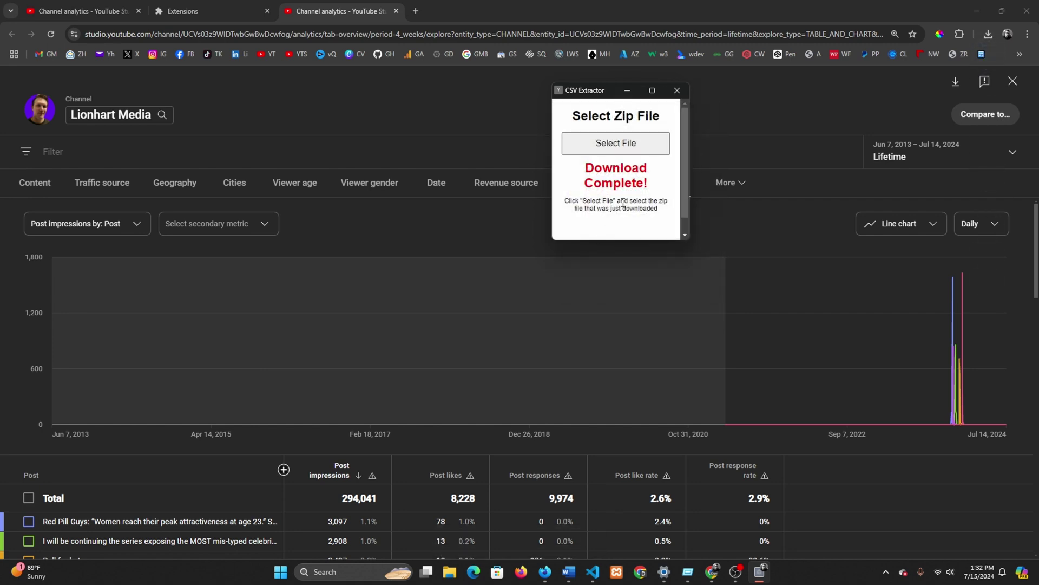
Import the downloaded zip so its 498 posts load in the post window.
{"action": "left_click", "coordinate": [634, 149]}
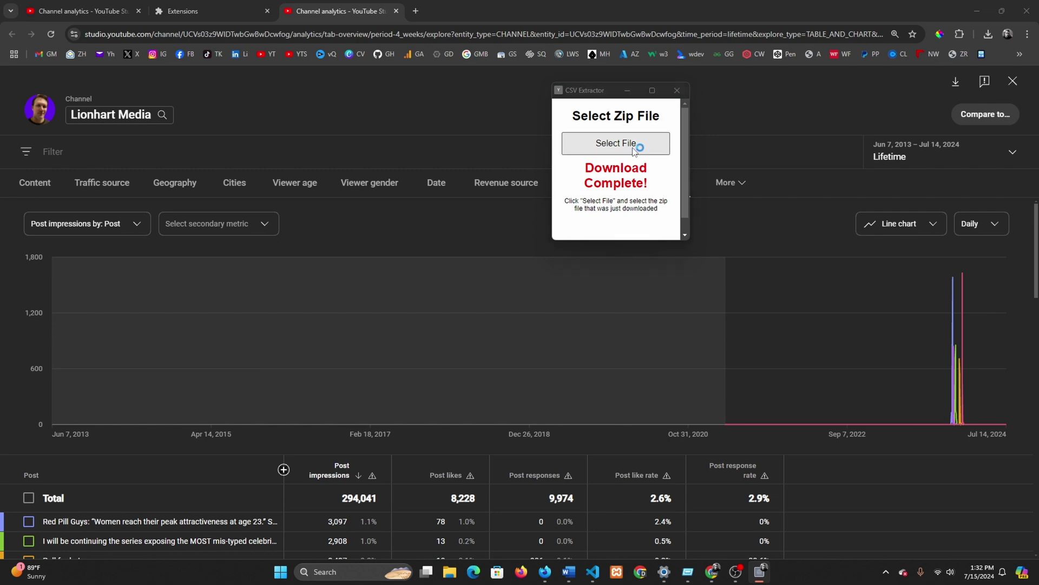
{"action": "double_click", "coordinate": [674, 190]}
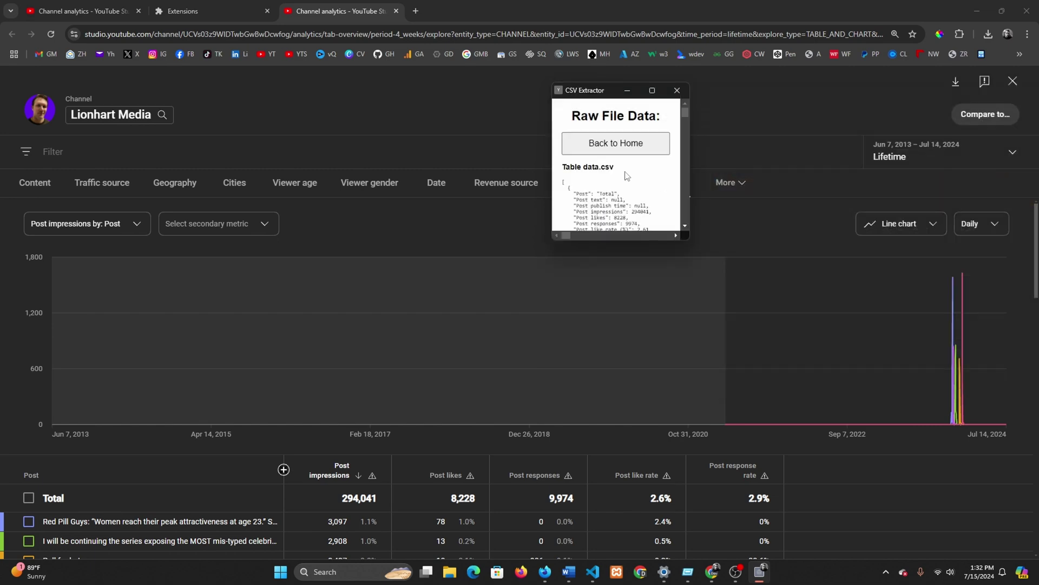
{"action": "scroll", "coordinate": [626, 175], "scroll_direction": "down", "scroll_amount": 2}
{"action": "scroll", "coordinate": [626, 175], "scroll_direction": "up", "scroll_amount": 2}
Open the searchable list of 498 posts and reposition its window.
{"action": "left_click", "coordinate": [616, 143]}
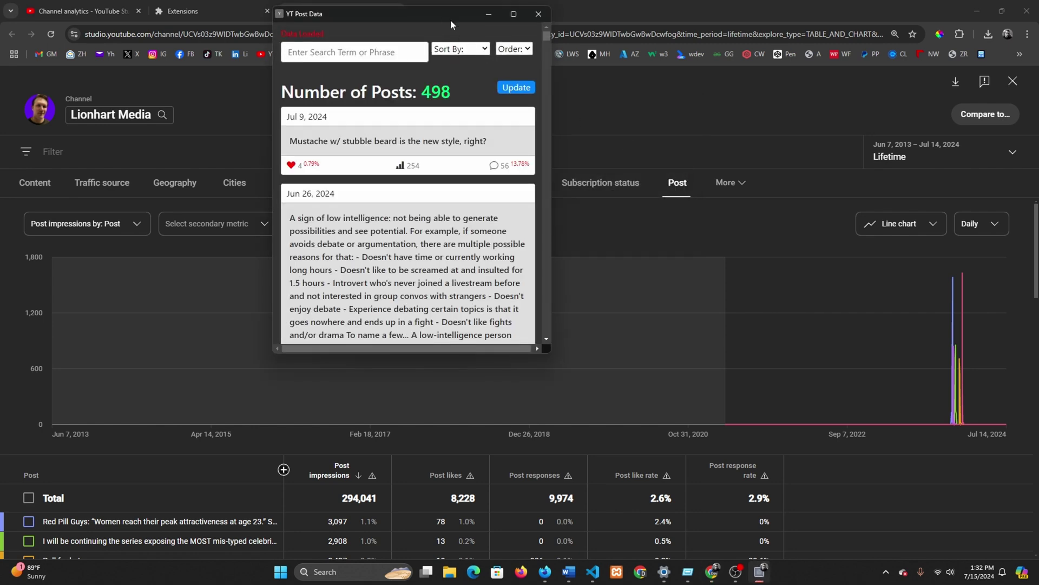
{"action": "left_click_drag", "start_coordinate": [450, 20], "coordinate": [824, 111]}
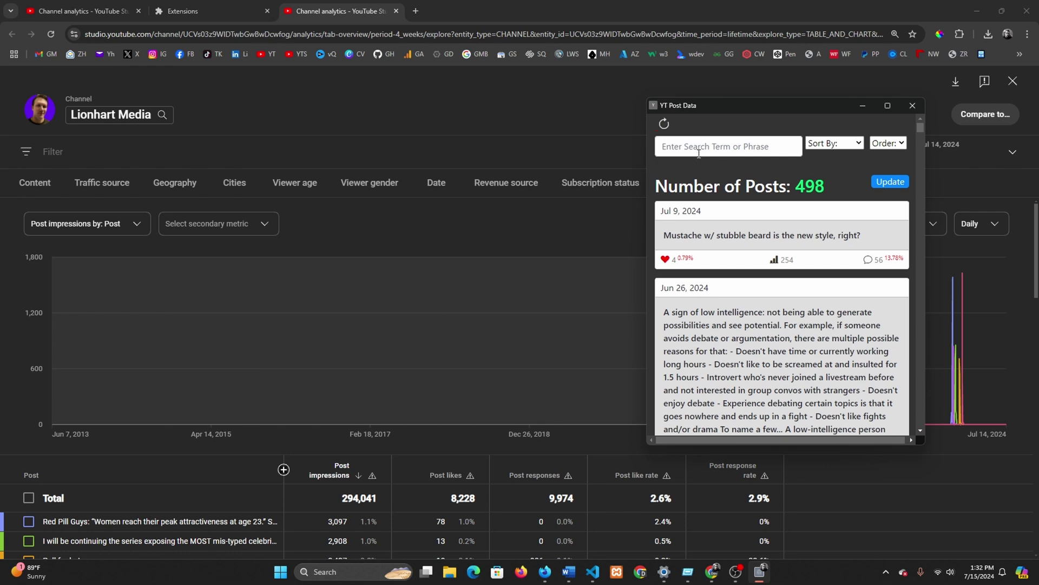
{"action": "left_click_drag", "start_coordinate": [736, 102], "coordinate": [710, 54]}
{"action": "left_click", "coordinate": [704, 98]}
{"action": "left_click", "coordinate": [708, 125]}
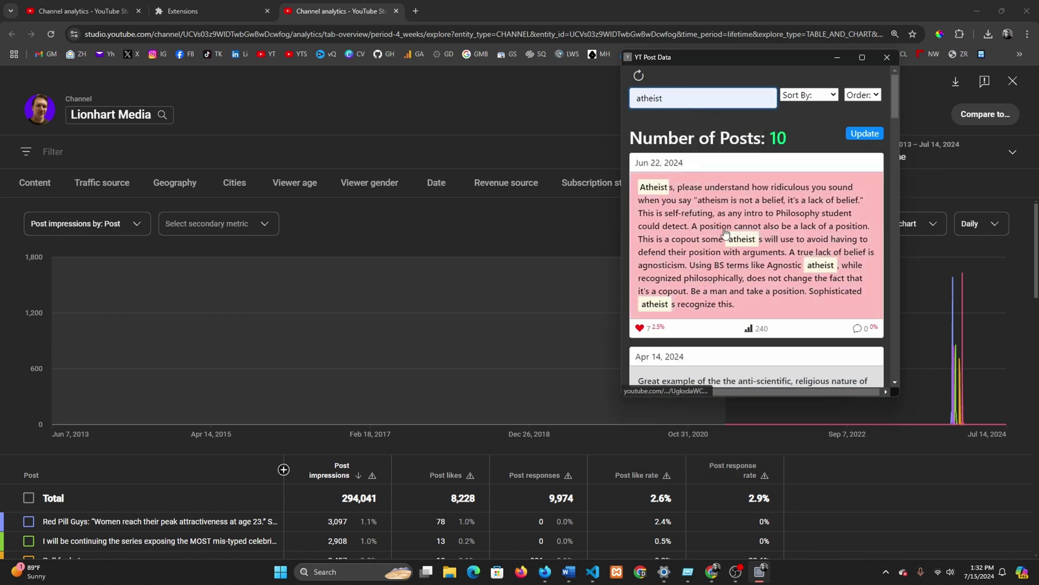
Review the 10 posts matching 'atheist' and sort them by Response %.
{"action": "scroll", "coordinate": [726, 233], "scroll_direction": "down", "scroll_amount": 15}
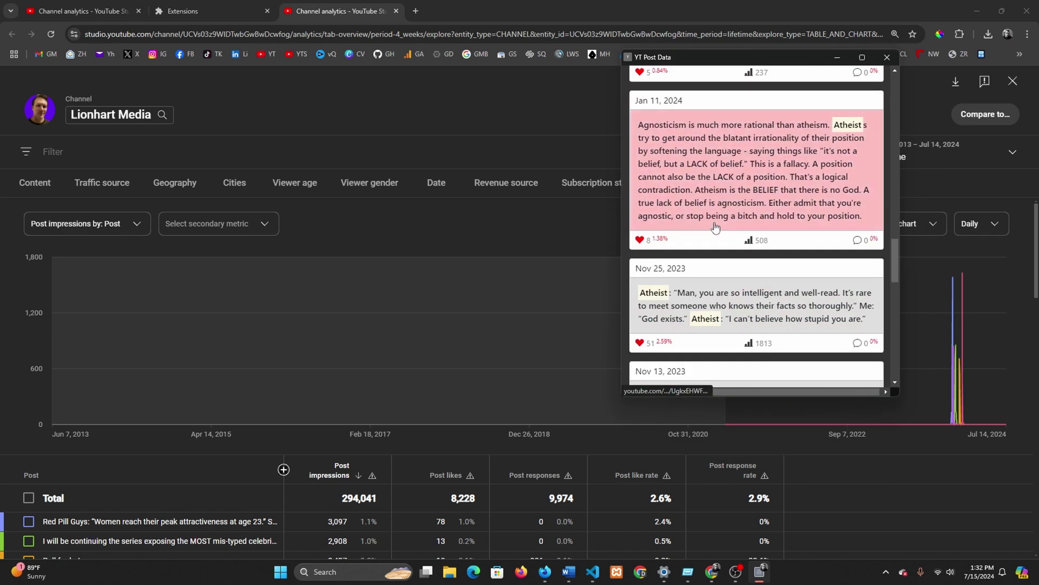
{"action": "scroll", "coordinate": [715, 227], "scroll_direction": "down", "scroll_amount": 15}
{"action": "scroll", "coordinate": [731, 249], "scroll_direction": "up", "scroll_amount": 4}
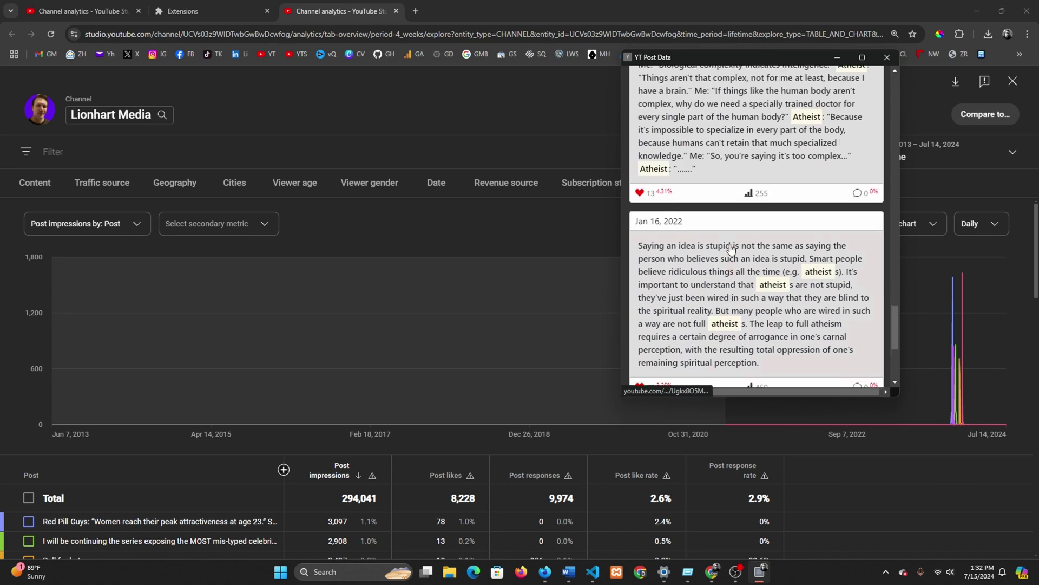
{"action": "scroll", "coordinate": [730, 249], "scroll_direction": "up", "scroll_amount": 10}
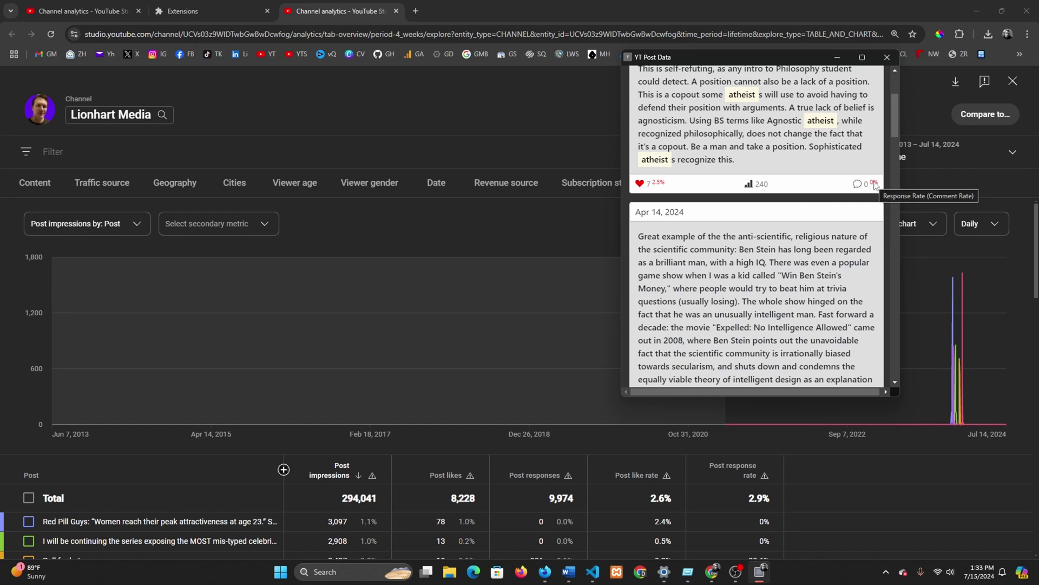
{"action": "scroll", "coordinate": [825, 249], "scroll_direction": "up", "scroll_amount": 3}
{"action": "left_click", "coordinate": [809, 95]}
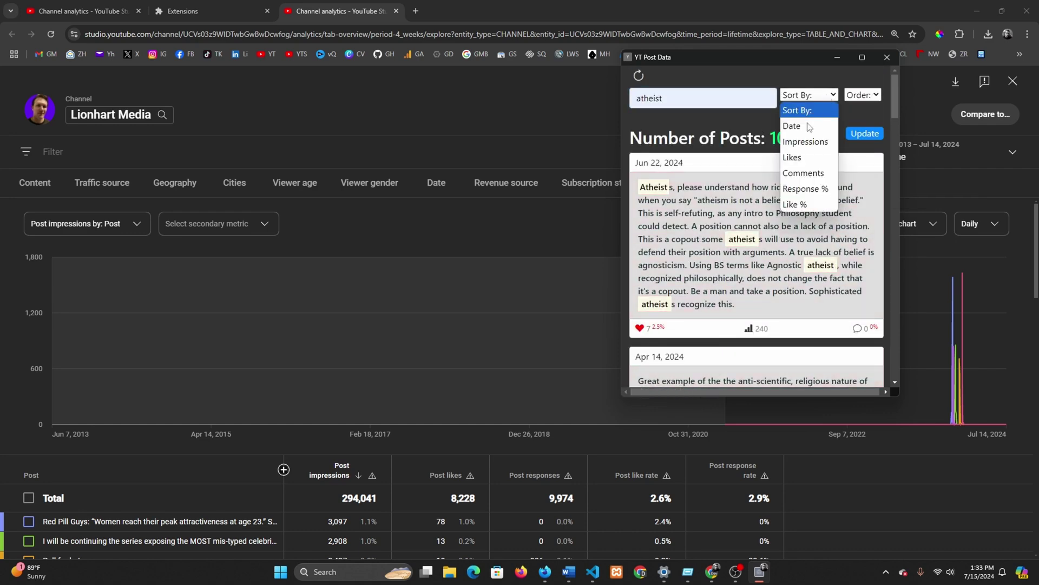
{"action": "left_click", "coordinate": [801, 188]}
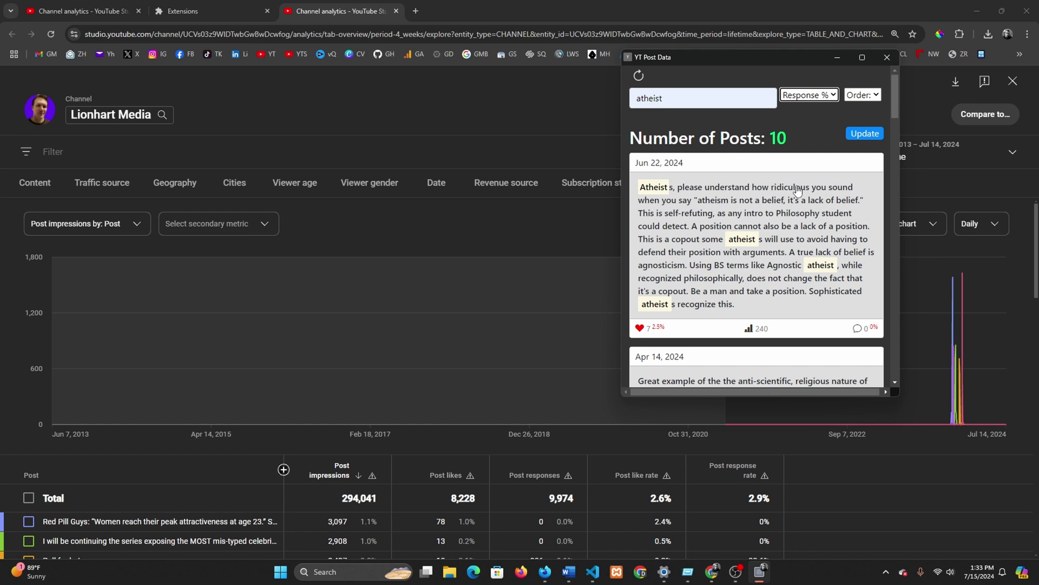
Clear the 'atheist' search term so all posts show again.
{"action": "left_click", "coordinate": [754, 101]}
{"action": "key", "text": "ctrl+a"}
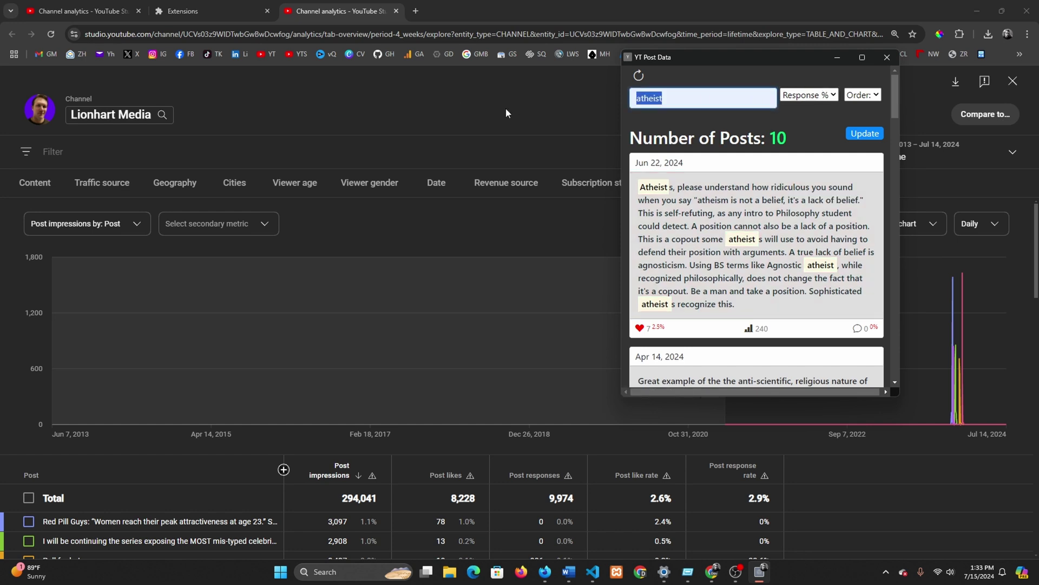
{"action": "key", "text": "BackSpace"}
{"action": "key", "text": "Tab"}
Open the 'Which best describes you?' poll post and sort the posts by Impressions.
{"action": "left_click", "coordinate": [774, 187]}
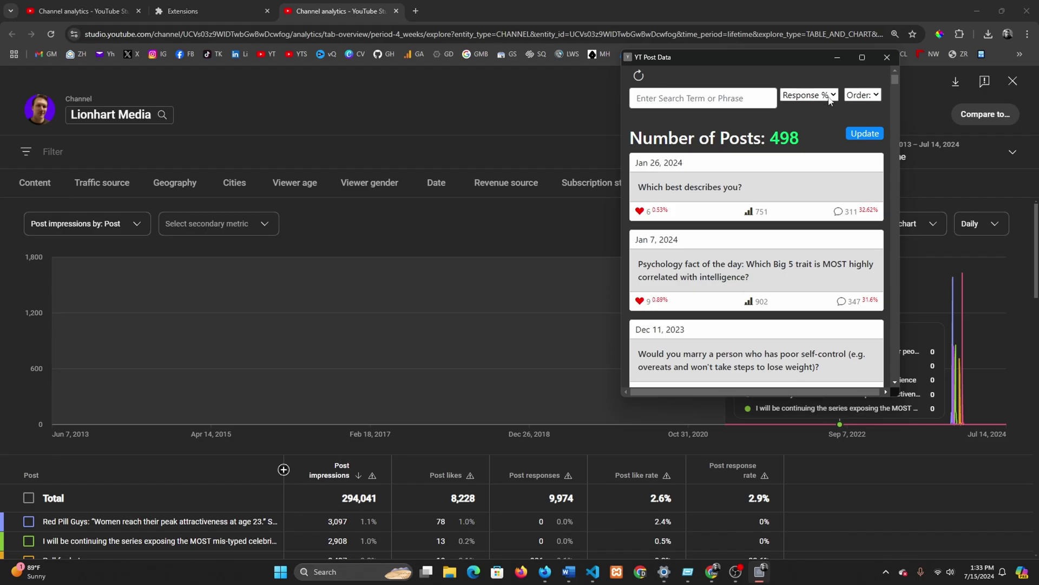
{"action": "left_click", "coordinate": [809, 95]}
{"action": "left_click", "coordinate": [810, 147]}
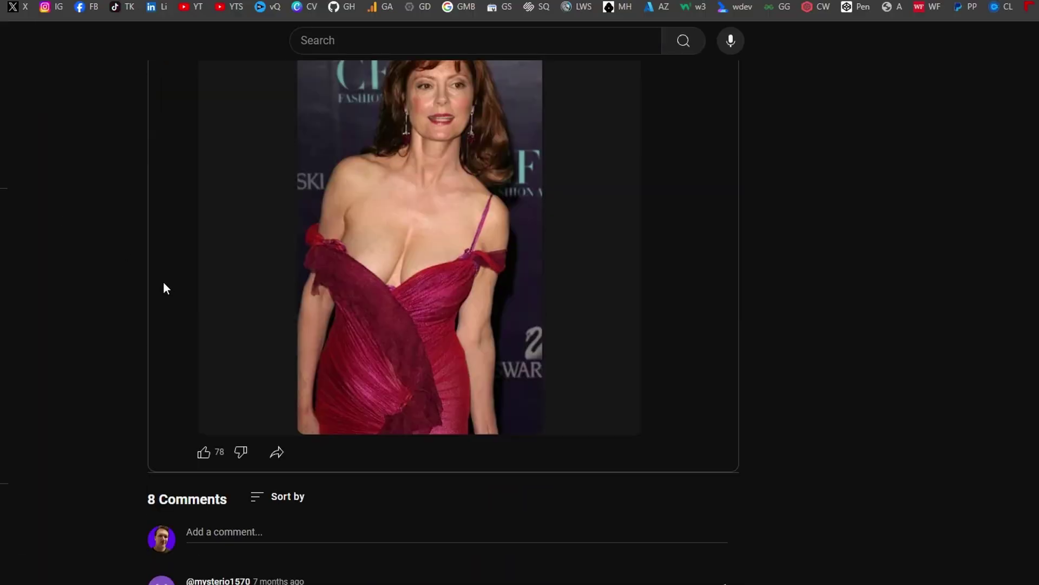
{"action": "scroll", "coordinate": [166, 267], "scroll_direction": "up", "scroll_amount": 4}
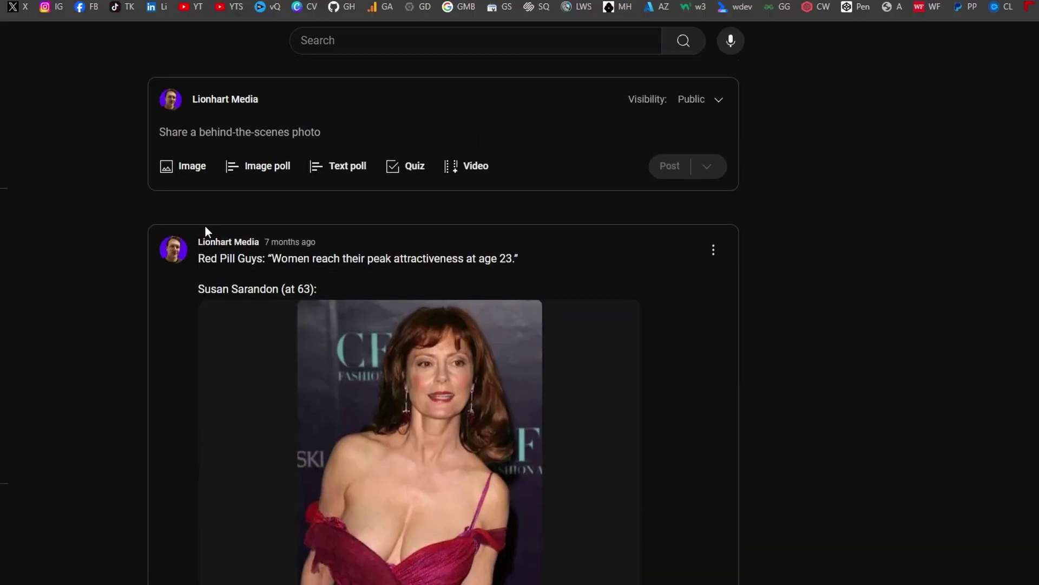
Close the post tab and bring the post list window back, shifted slightly left.
{"action": "key", "text": "ctrl+w"}
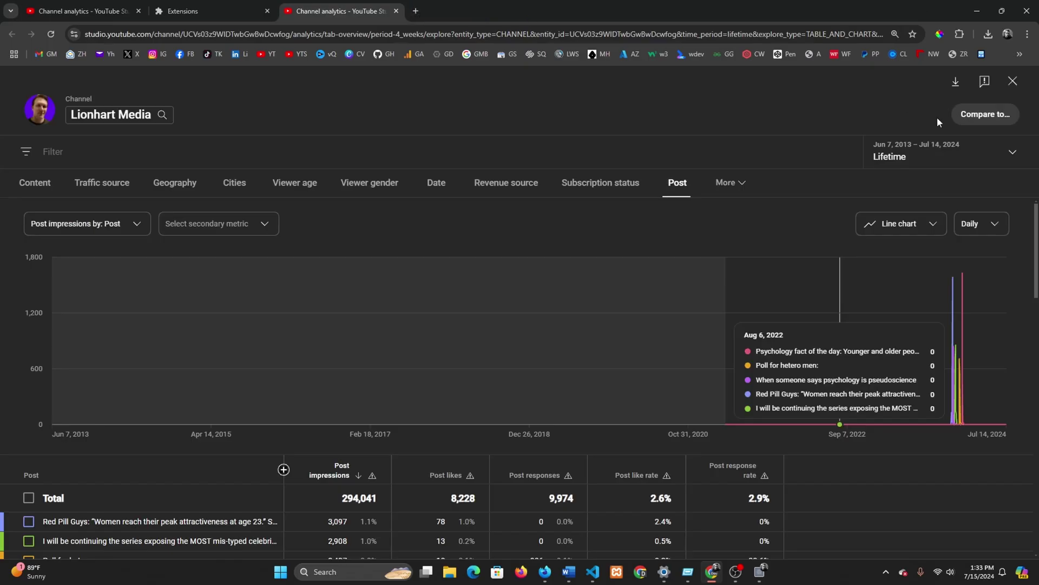
{"action": "left_click", "coordinate": [759, 576]}
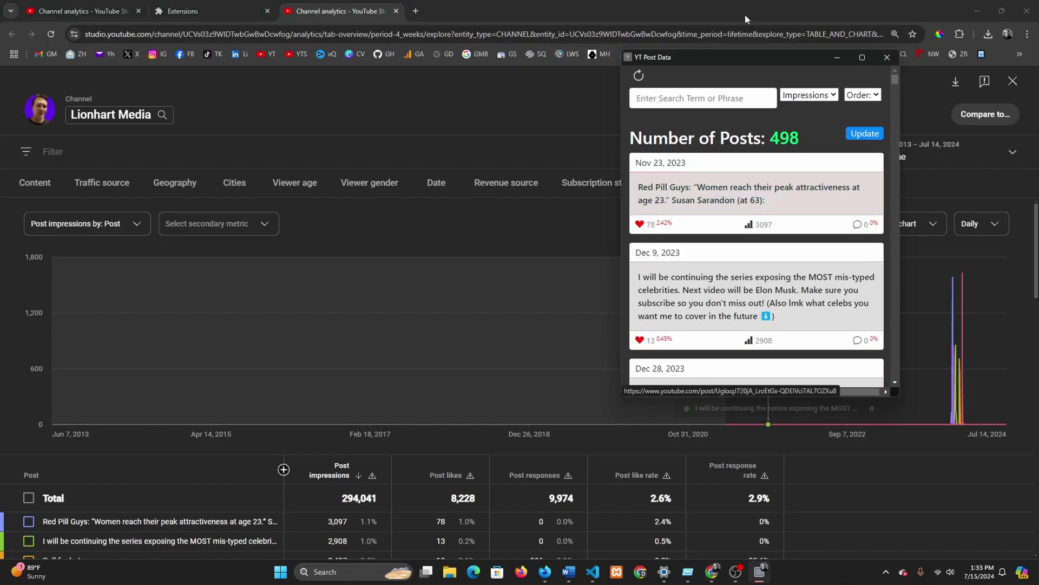
{"action": "left_click_drag", "start_coordinate": [767, 58], "coordinate": [708, 86]}
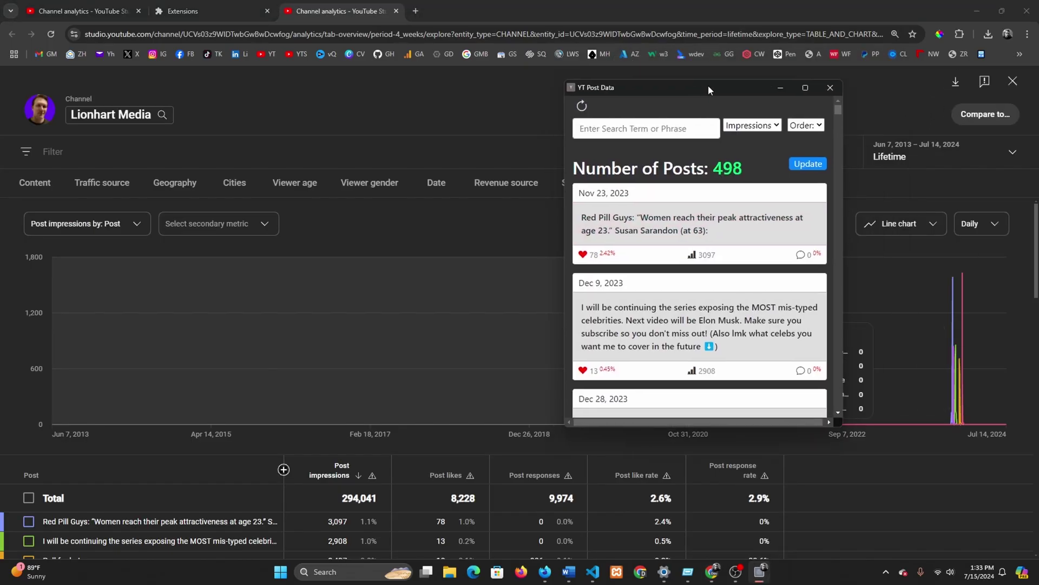